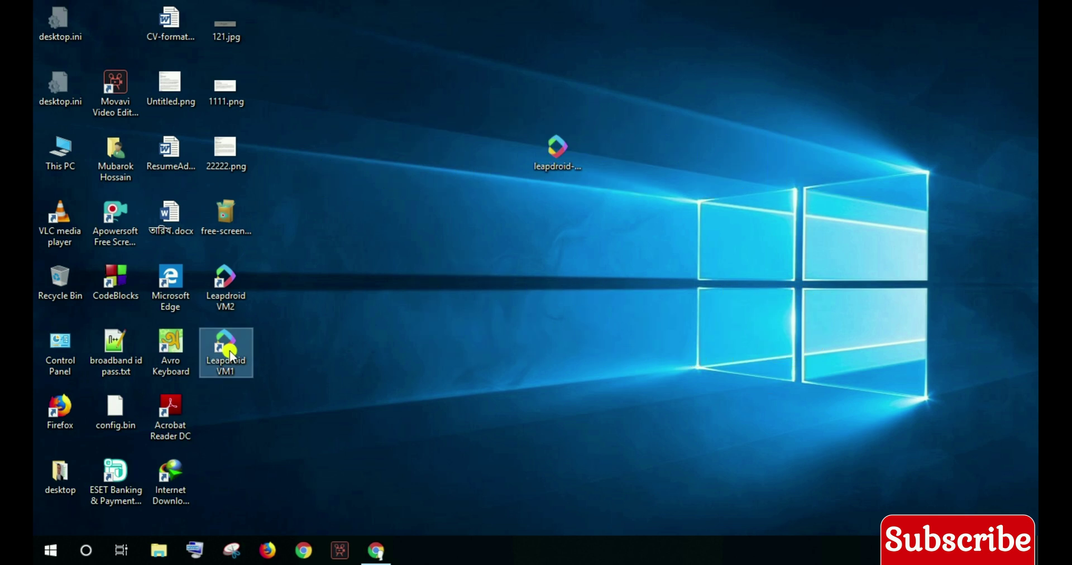
- Launch the Leapdroid VM1 emulator from its desktop shortcut and let Android boot
double_click(226, 353)
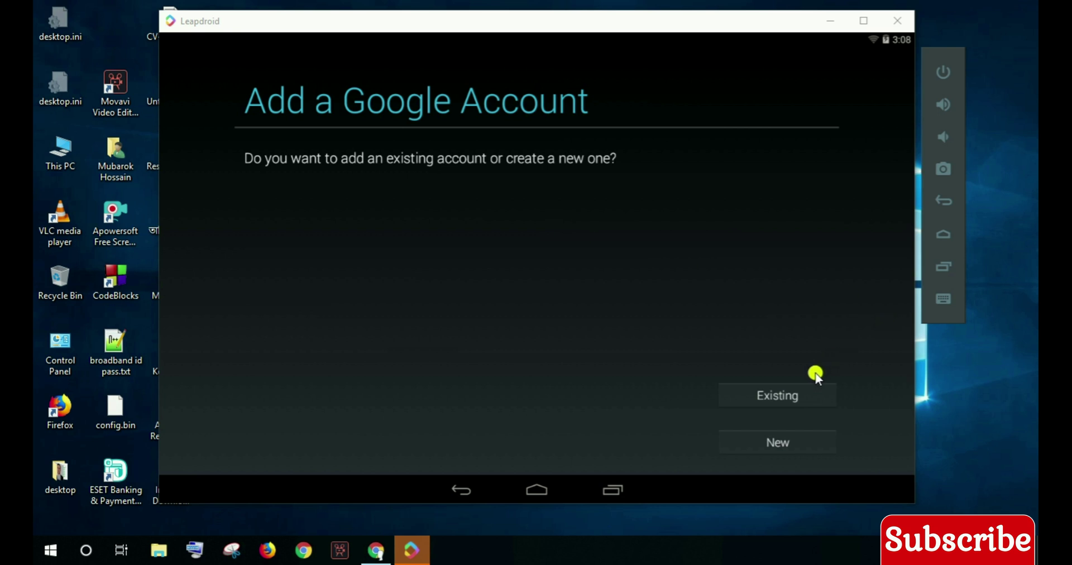
- Sign in with an existing Gmail account and password, agreeing to Google's terms
click(797, 400)
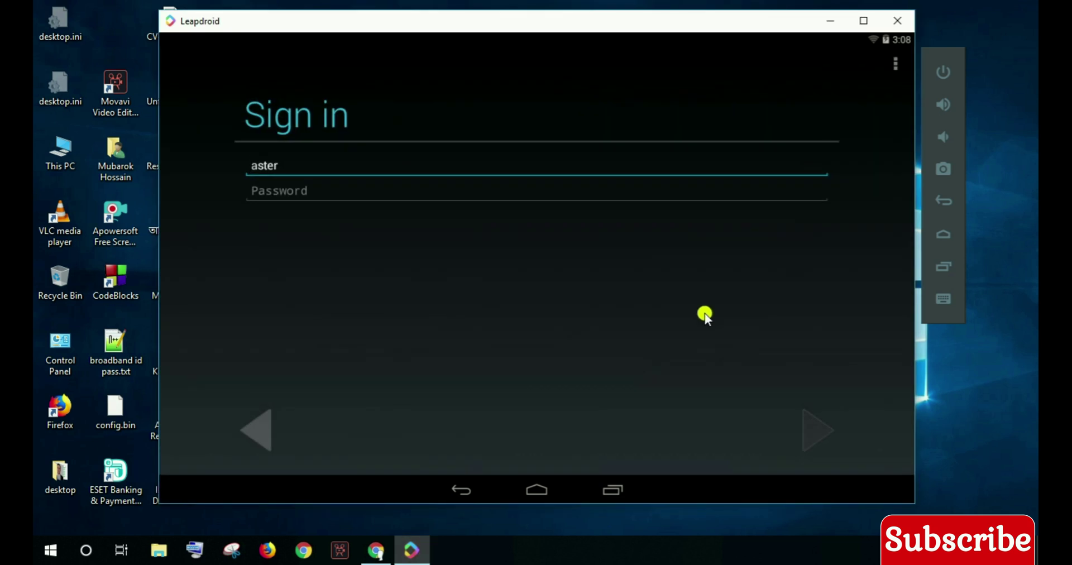
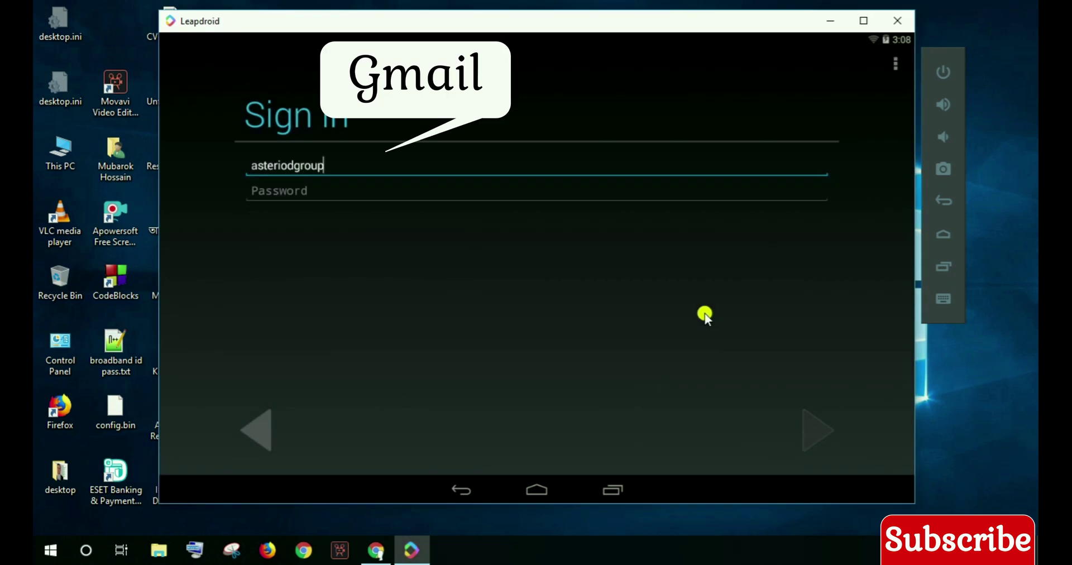
click(282, 191)
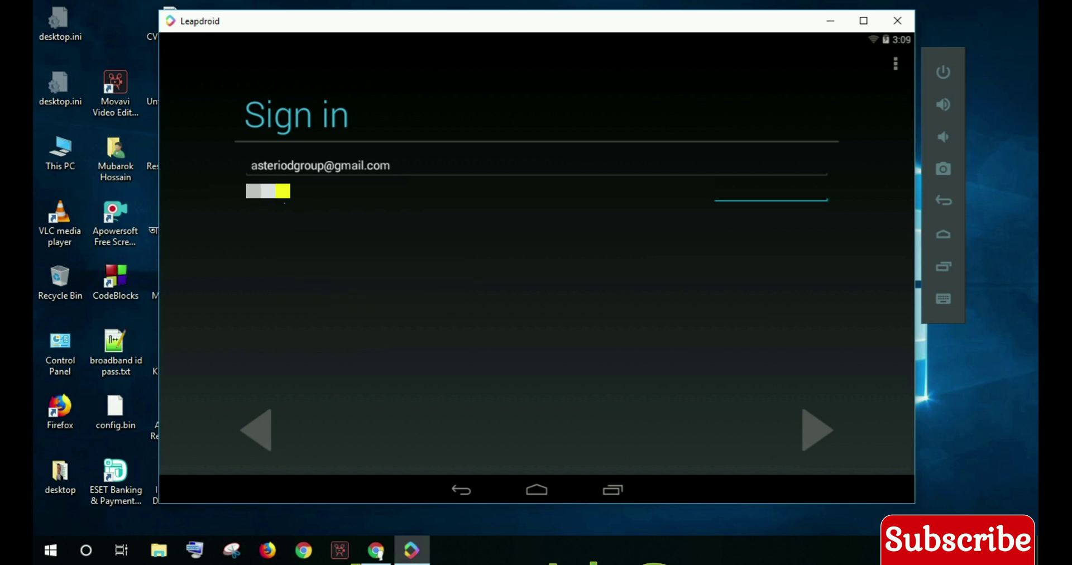
click(809, 427)
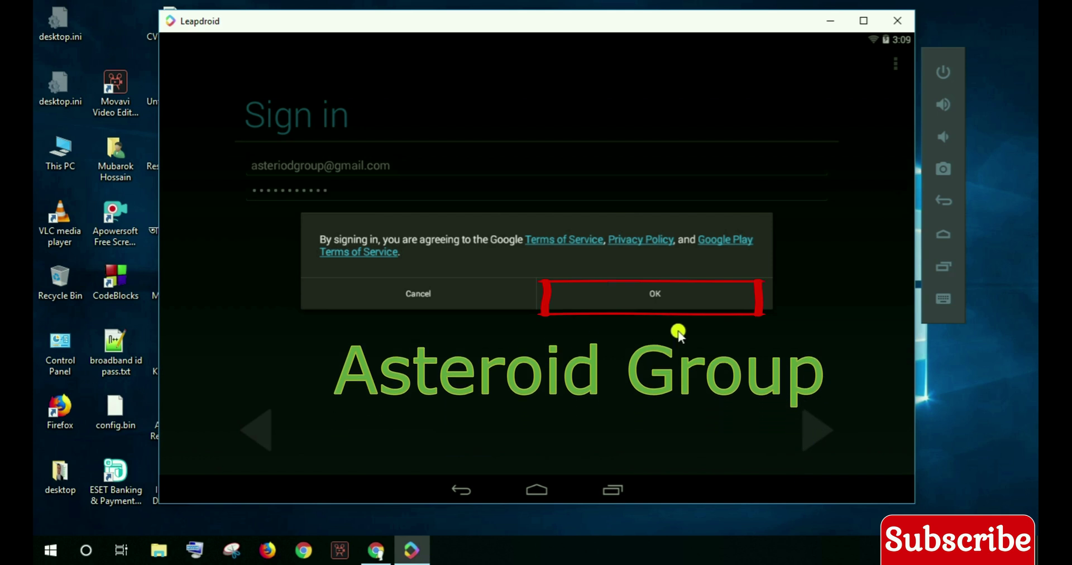
click(641, 288)
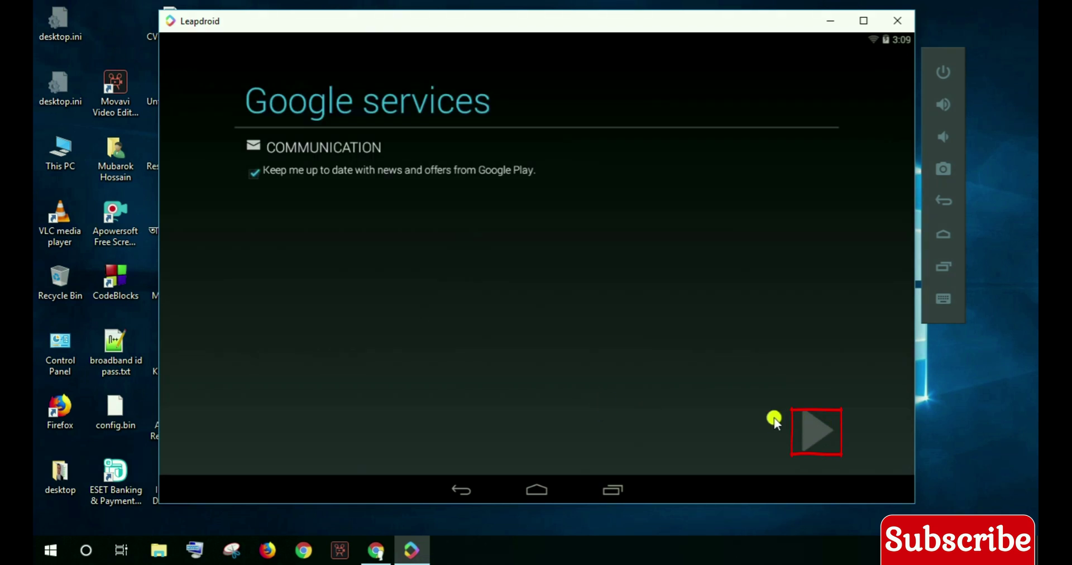
- Continue past Google services, skip payment setup and accept the Google Play terms
click(775, 419)
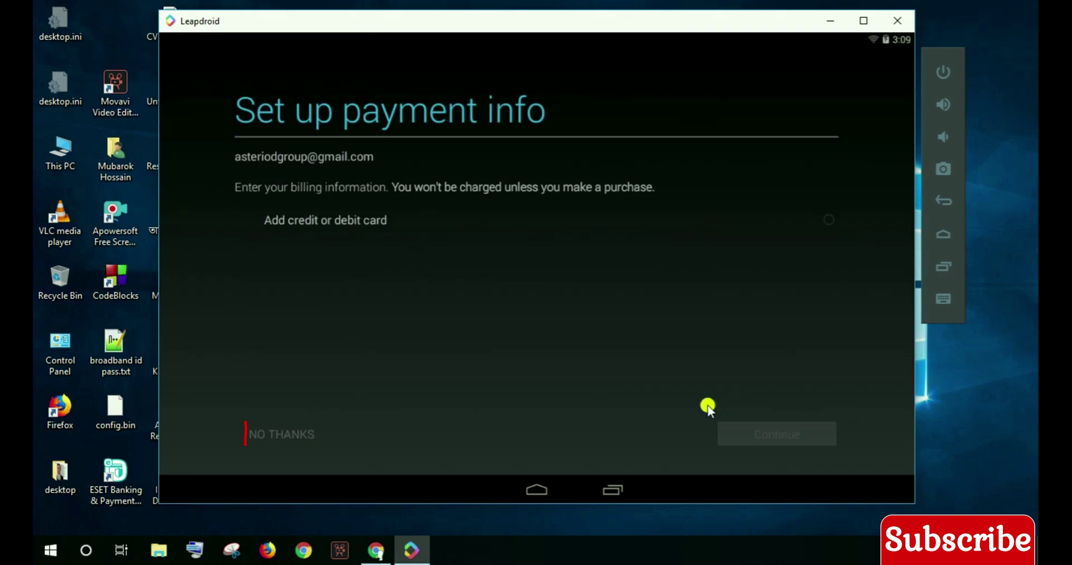
click(281, 436)
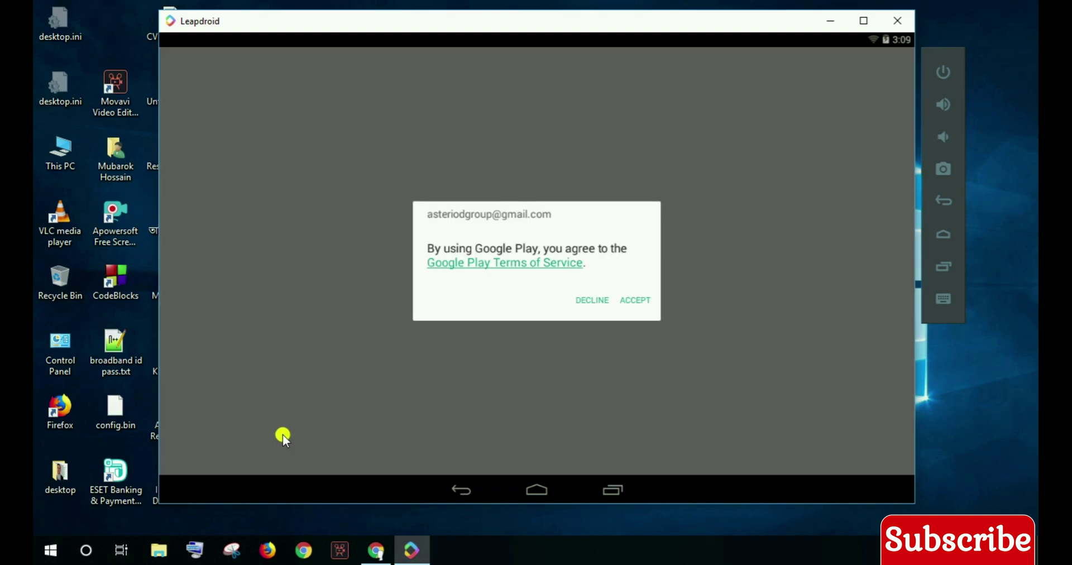
click(633, 303)
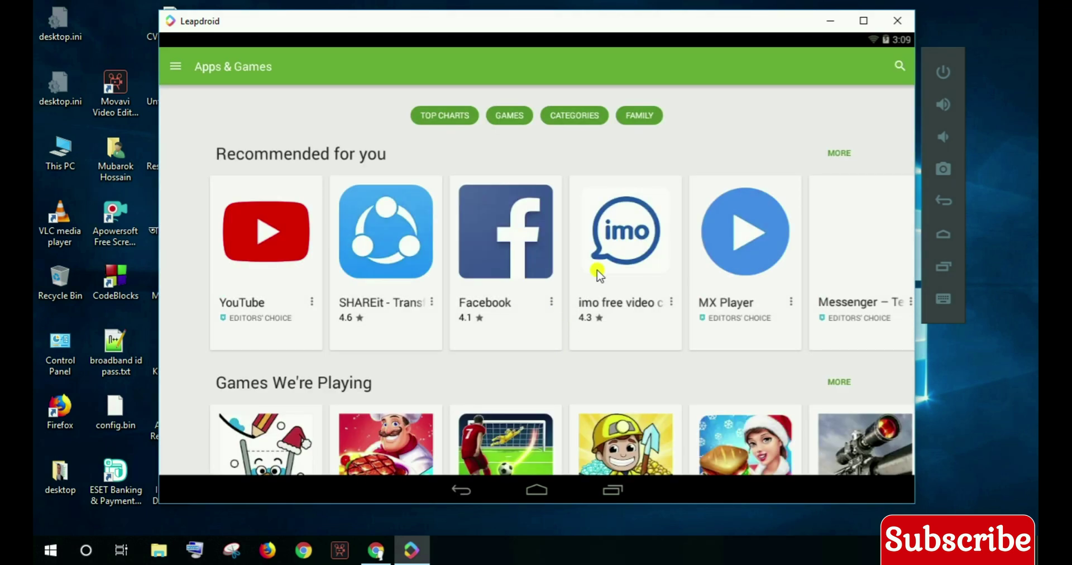
- Install imo and YouTube from the Play Store, accepting their permissions
click(646, 249)
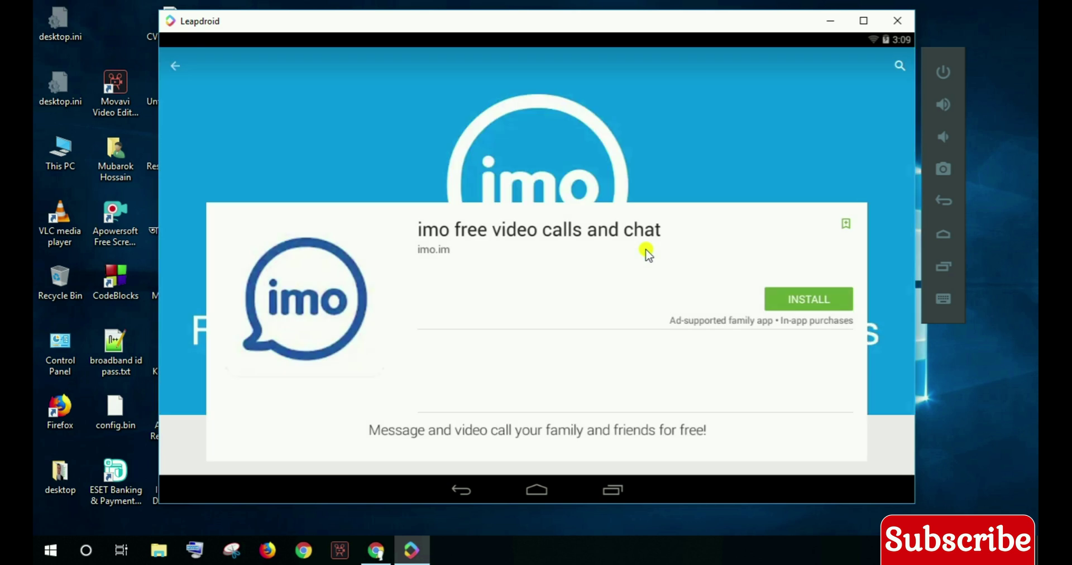
click(787, 290)
click(607, 447)
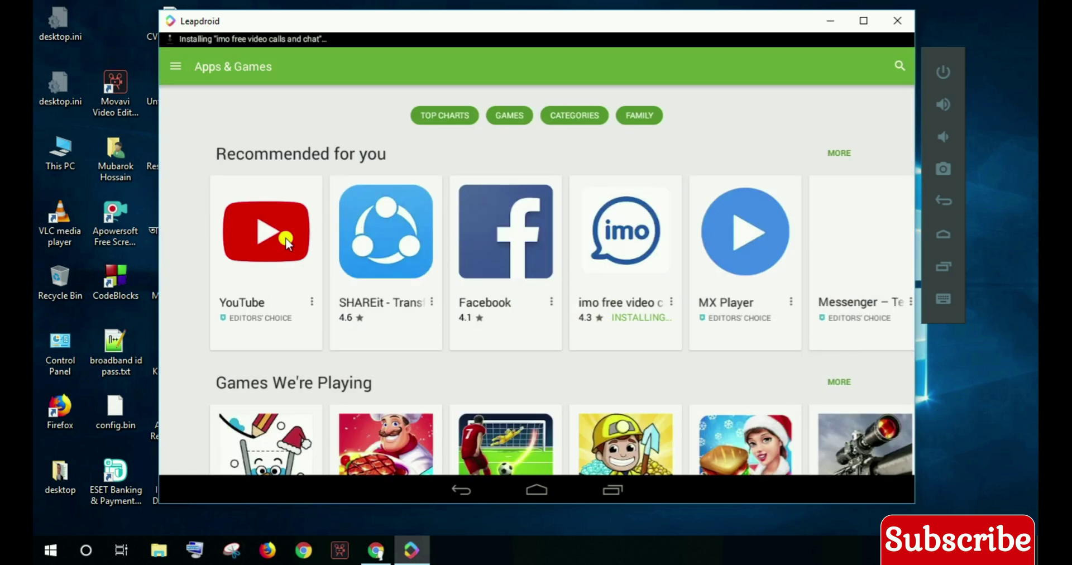
click(286, 238)
click(807, 299)
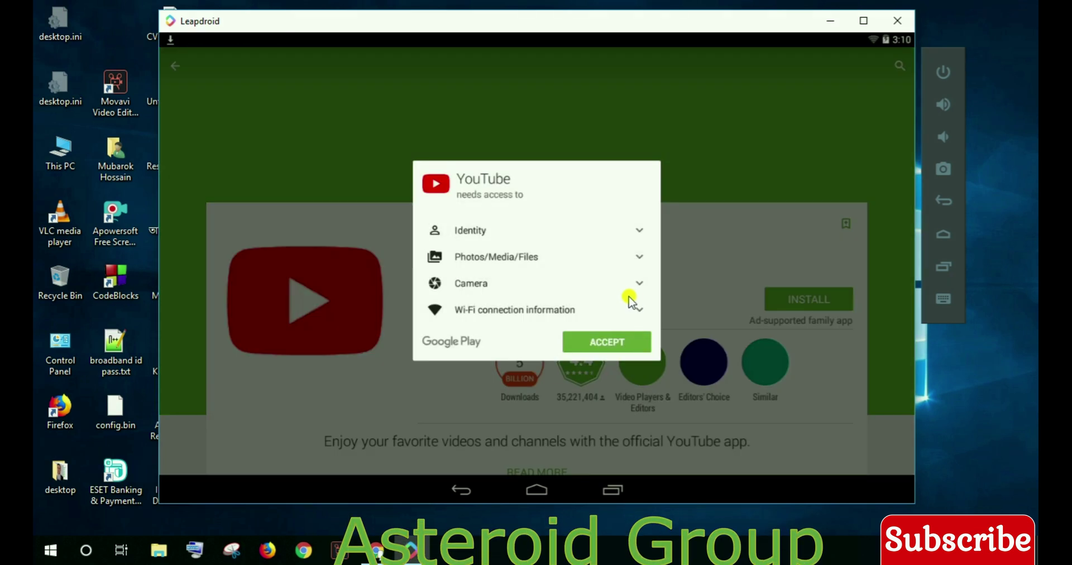
click(614, 340)
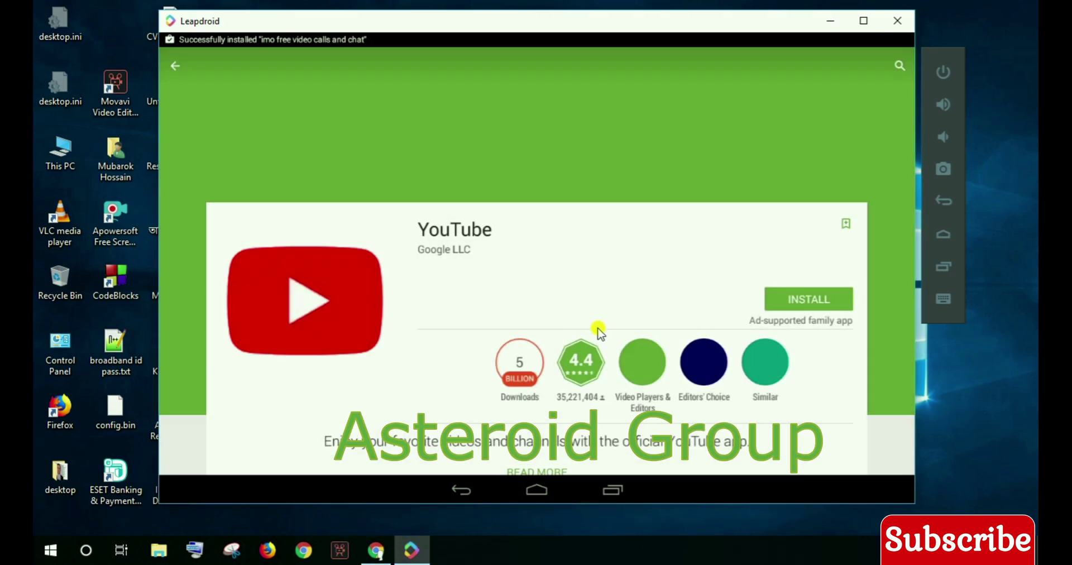
- Find Messenger on Apps & Games and install it, accepting its permissions
click(174, 59)
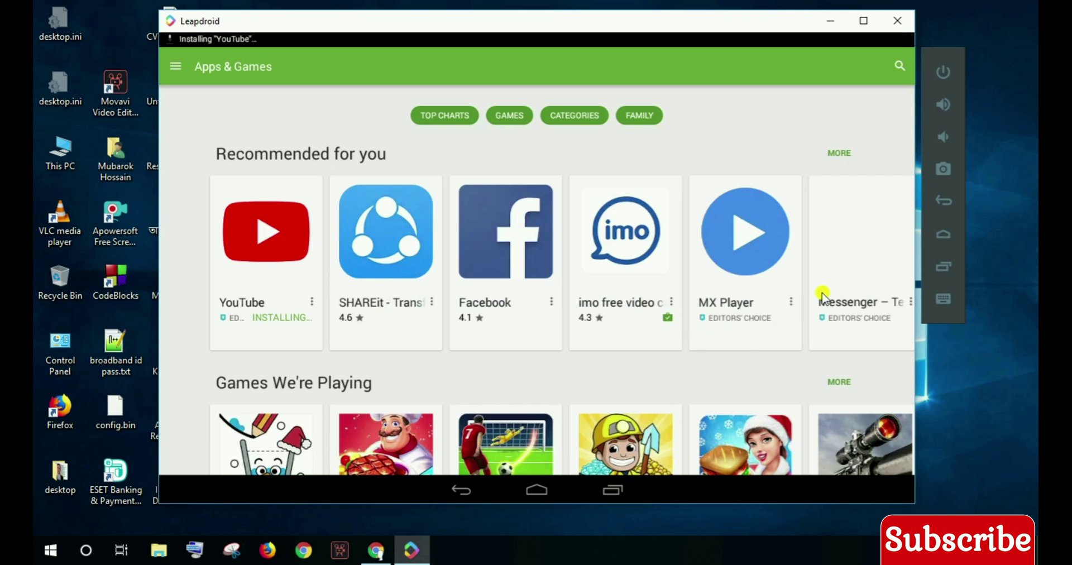
drag(822, 294, 344, 232)
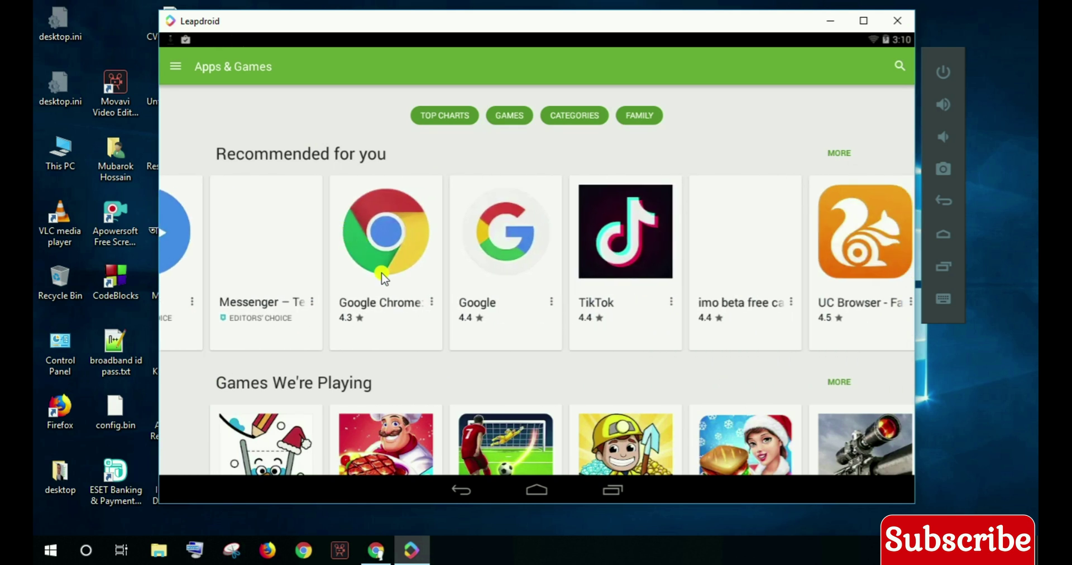
click(273, 248)
click(804, 300)
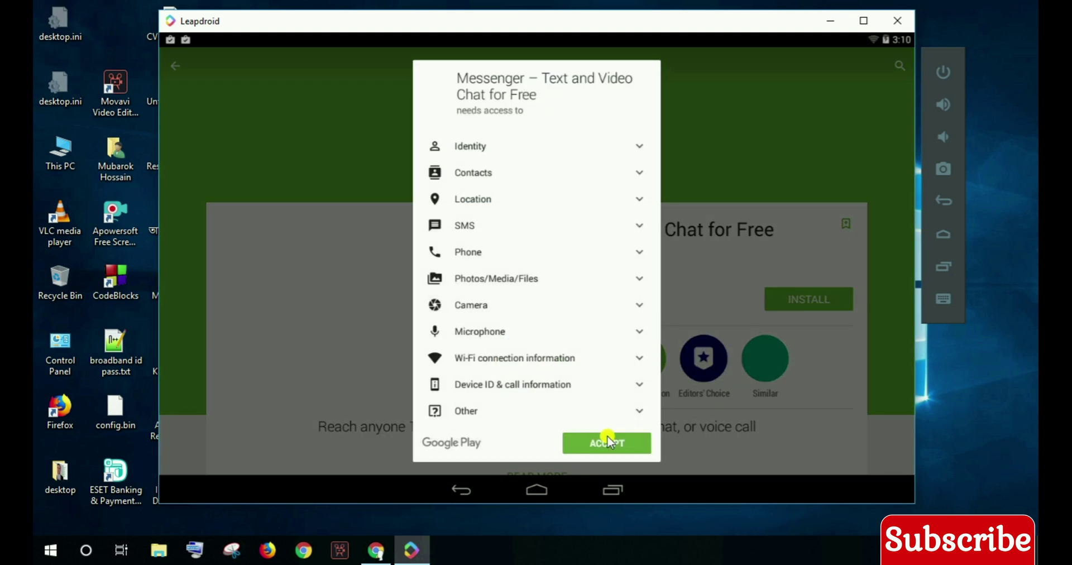
click(608, 438)
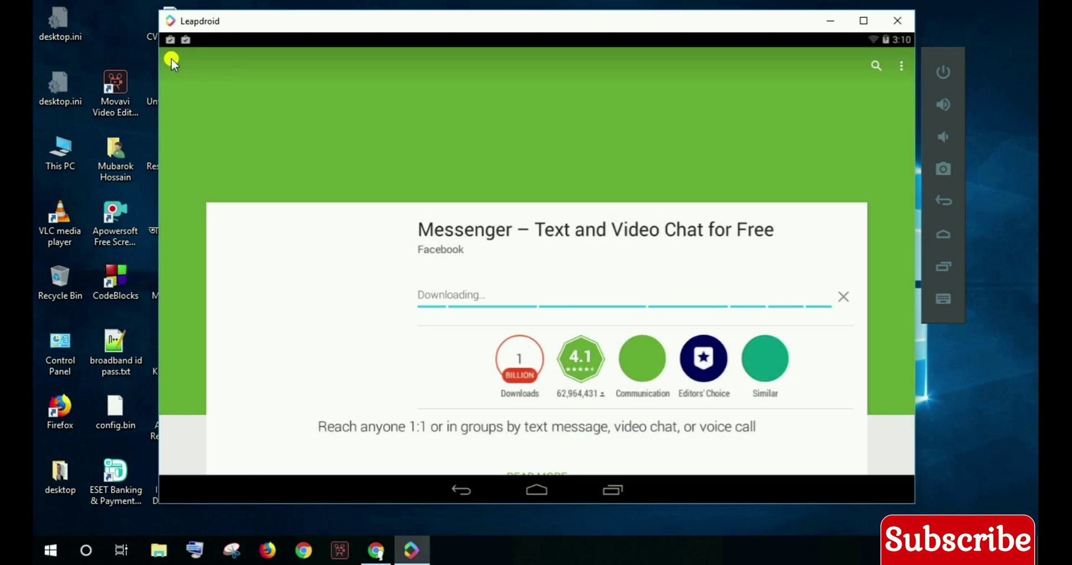
- Return to the Apps & Games home, browse it, and bring up recent apps
click(171, 58)
drag(765, 240, 335, 201)
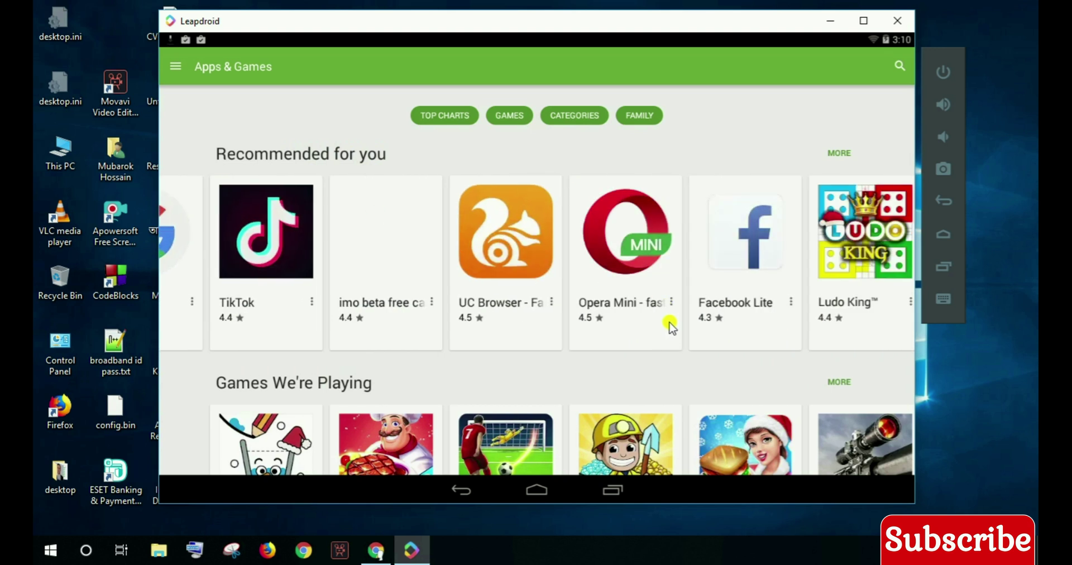
drag(640, 367, 653, 149)
drag(634, 354, 648, 203)
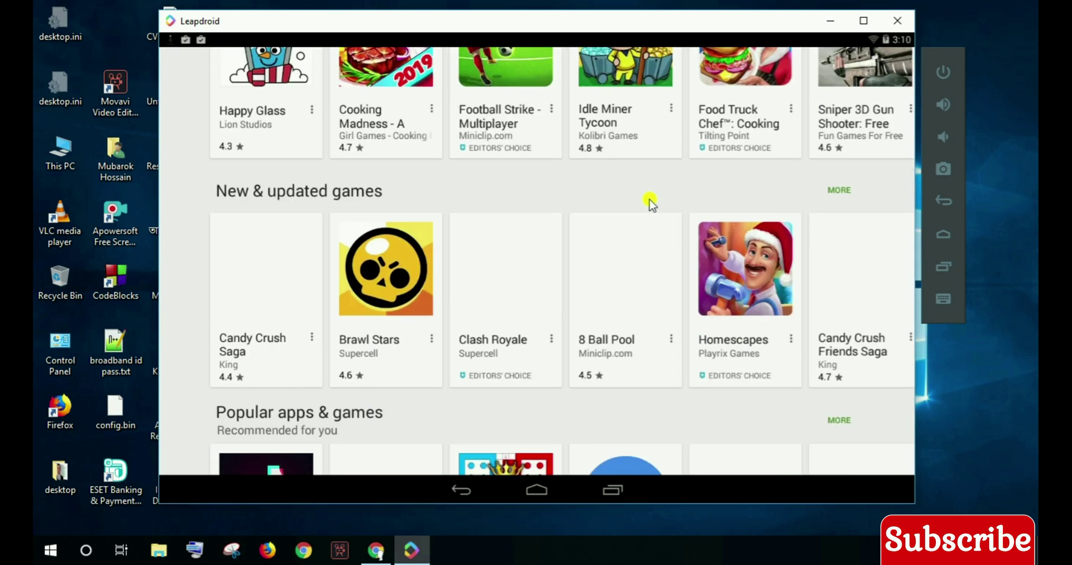
click(613, 490)
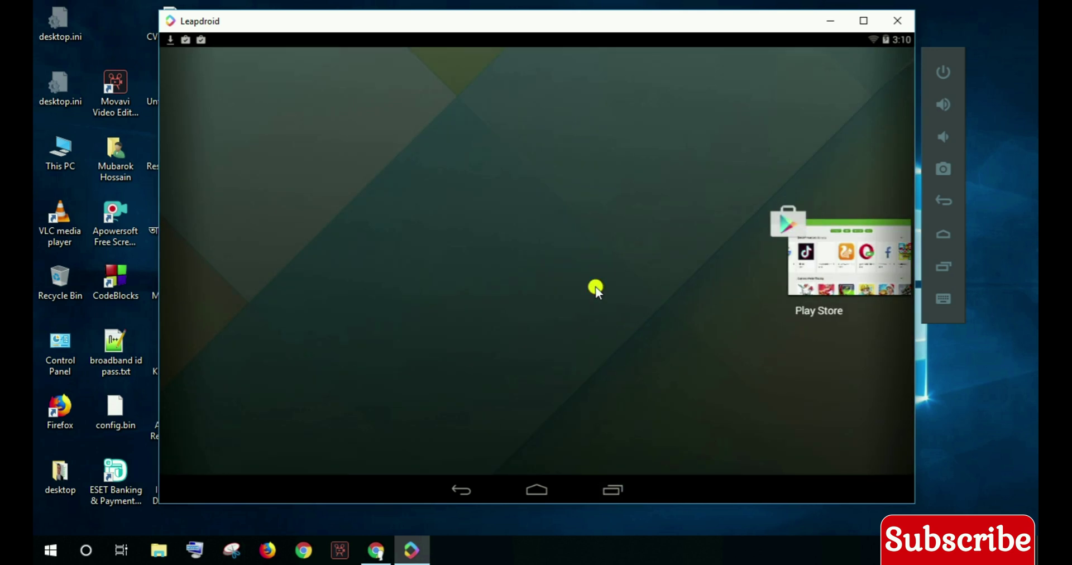
- Launch YouTube from the app drawer and update the Google Play services it requires
click(595, 286)
click(537, 448)
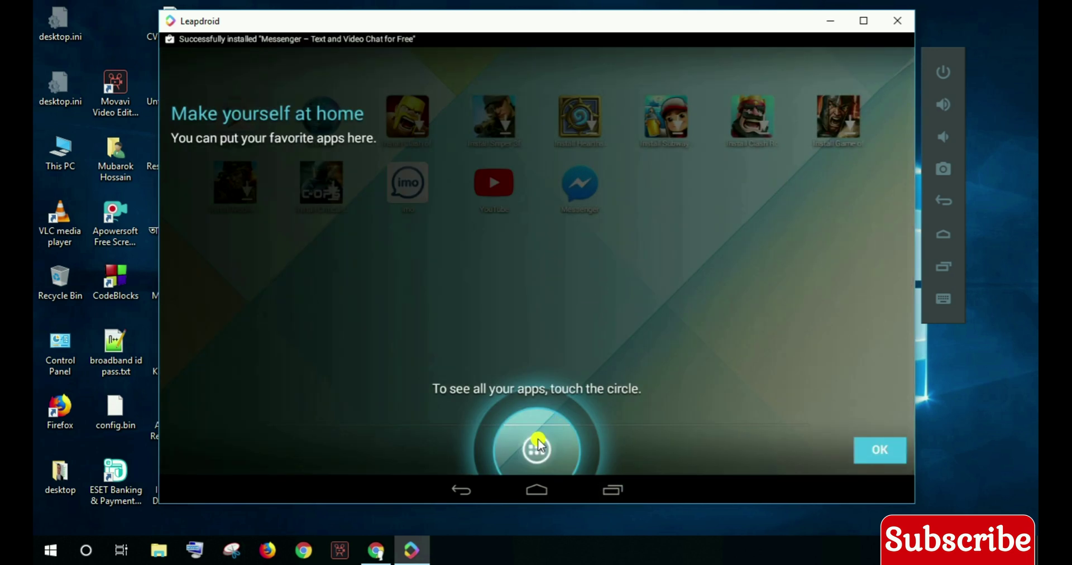
click(574, 273)
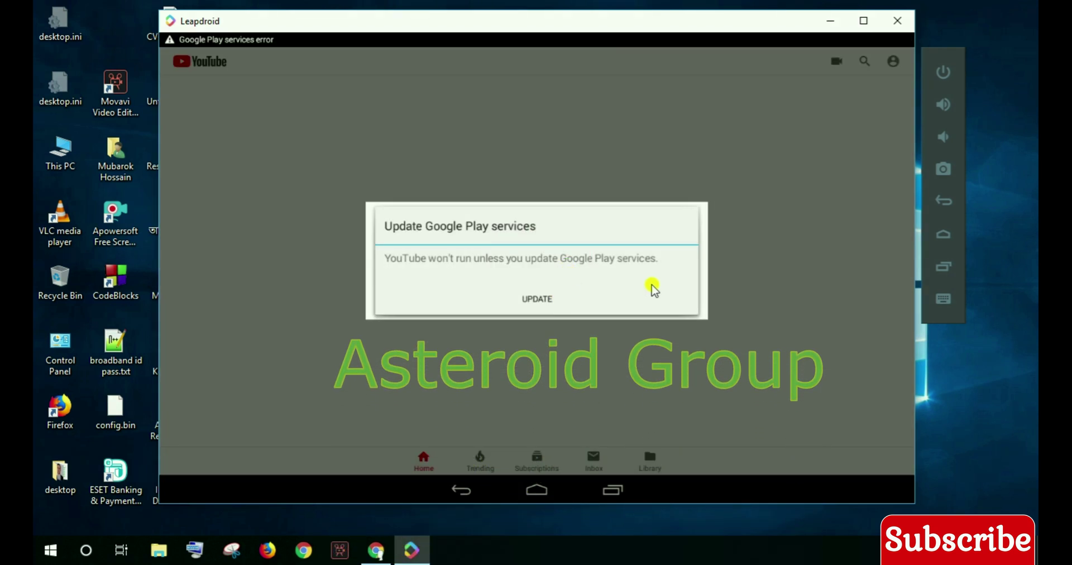
click(536, 295)
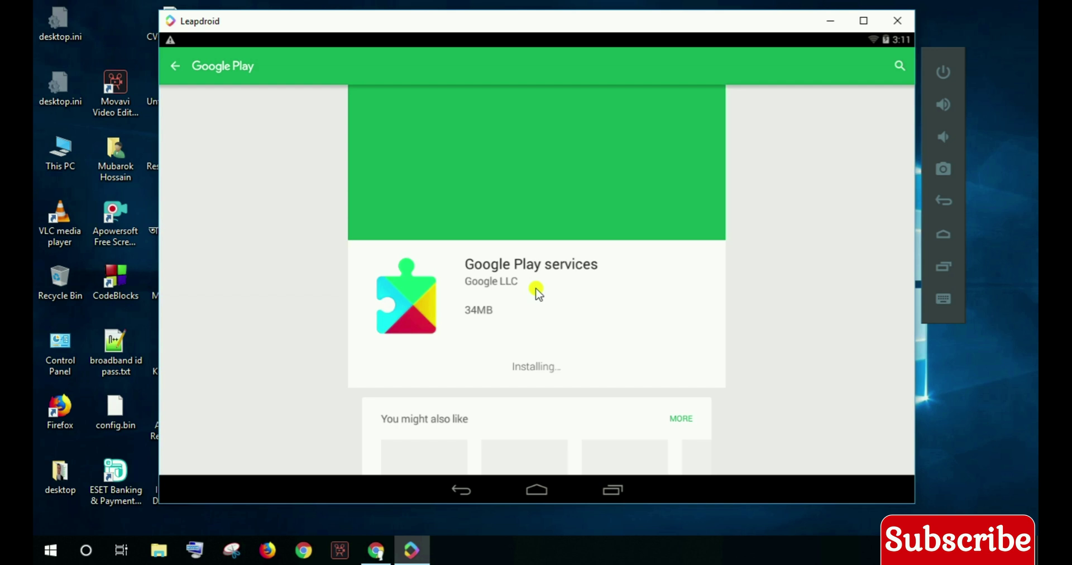
- Open the updated Play services, switch back to YouTube and dismiss the dark-theme prompt
click(658, 366)
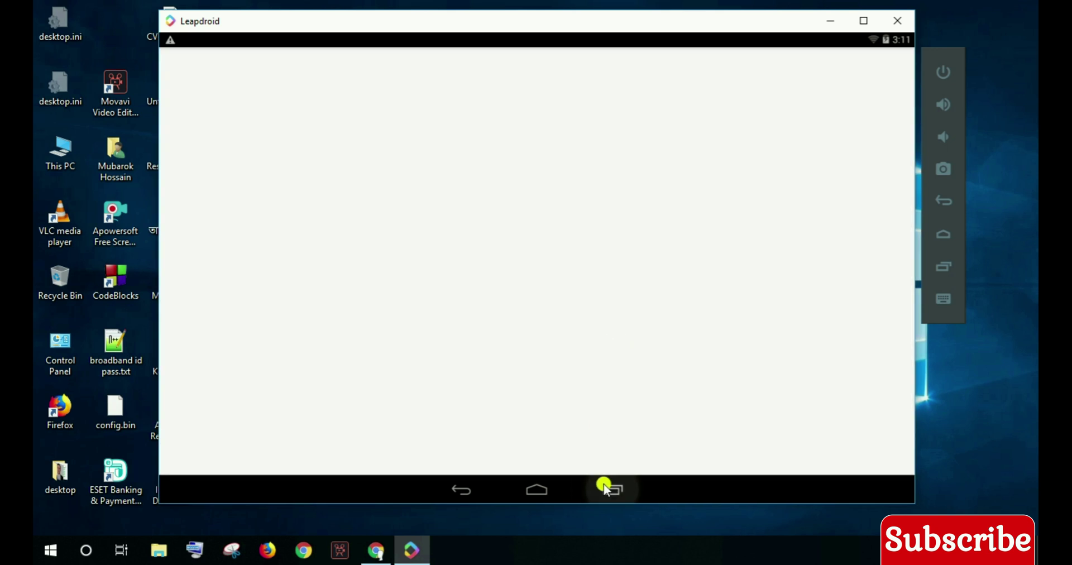
click(606, 489)
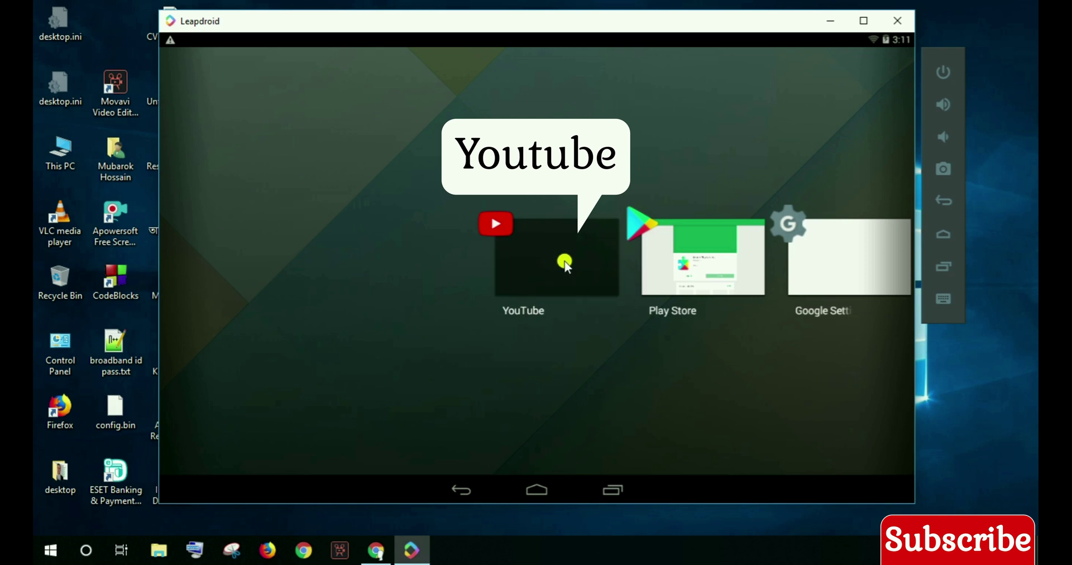
click(564, 266)
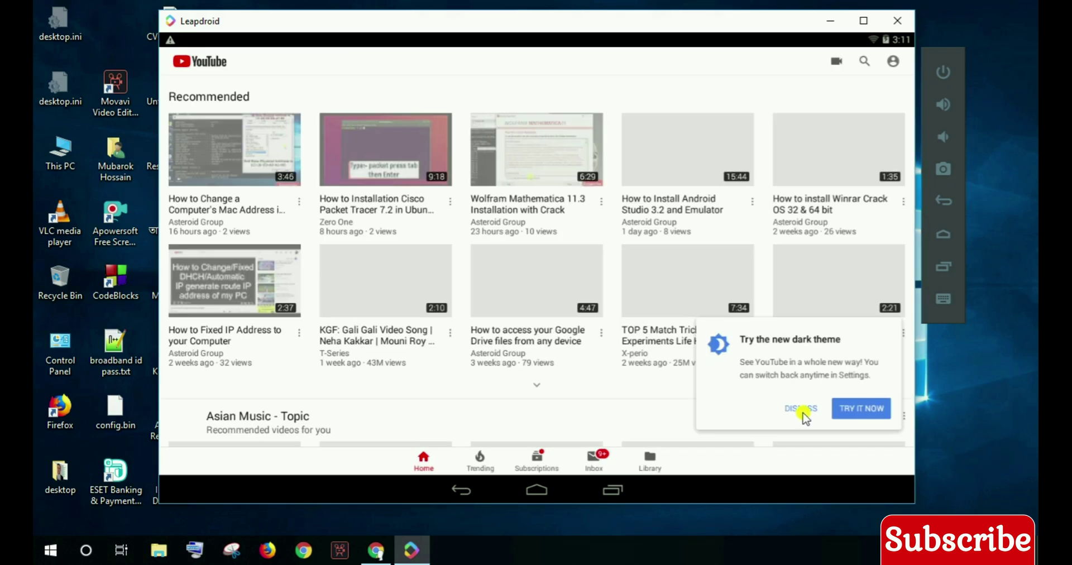
click(795, 409)
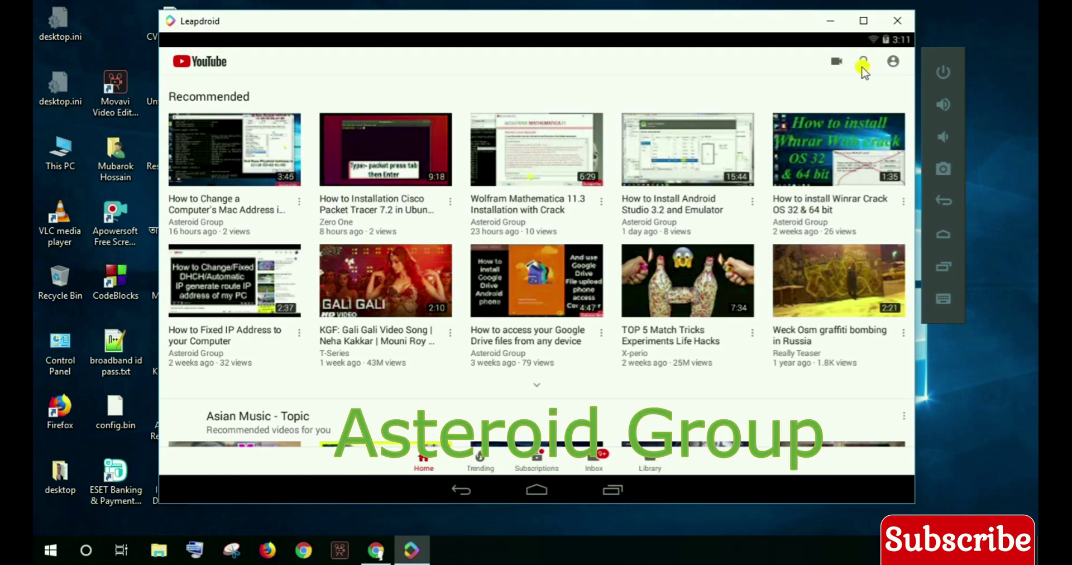
- Watch the Wolfram Mathematica 11.3 installation video, then return to the YouTube home feed
click(520, 165)
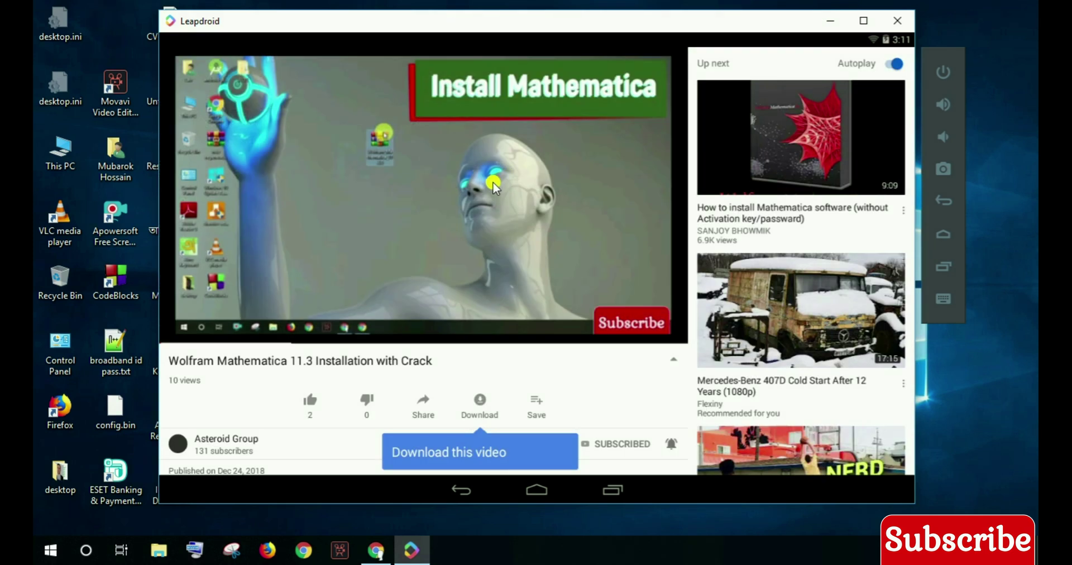
scroll(391, 365, down, 2)
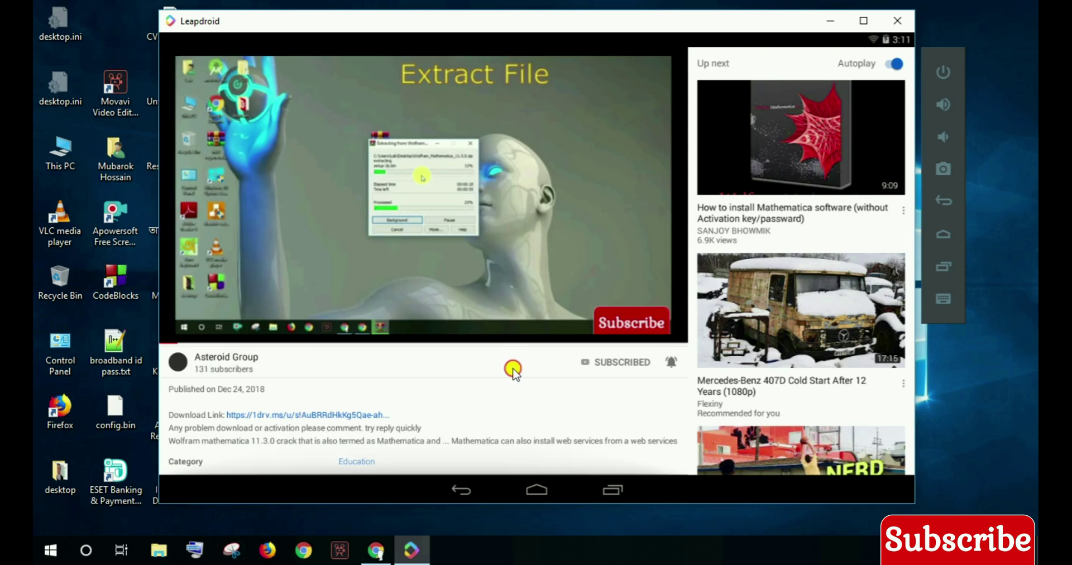
scroll(510, 379, up, 2)
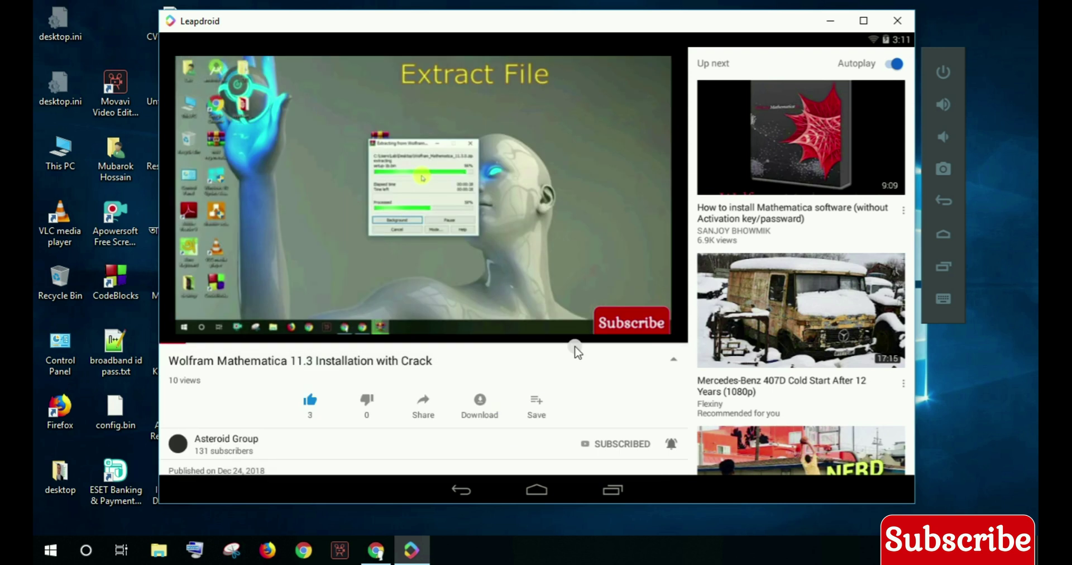
click(462, 491)
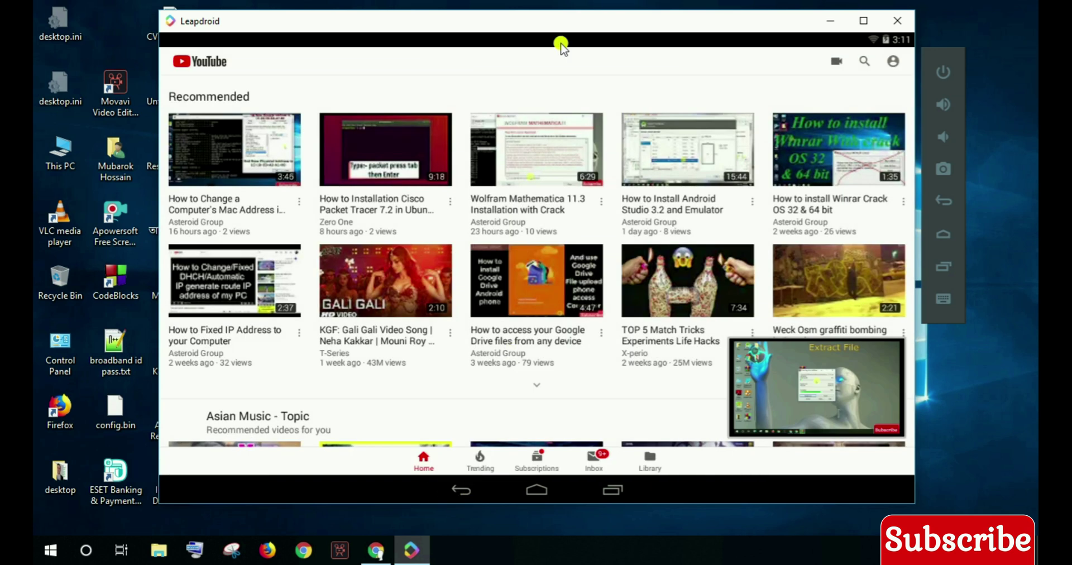
- Rerun the earlier 'asteroid group' YouTube search and browse the results
click(863, 62)
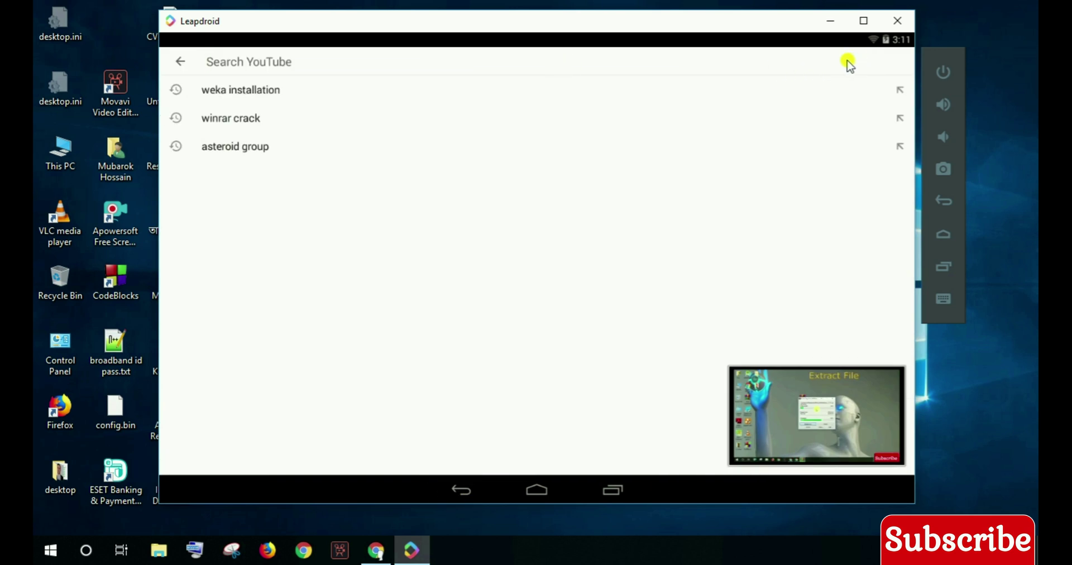
click(391, 146)
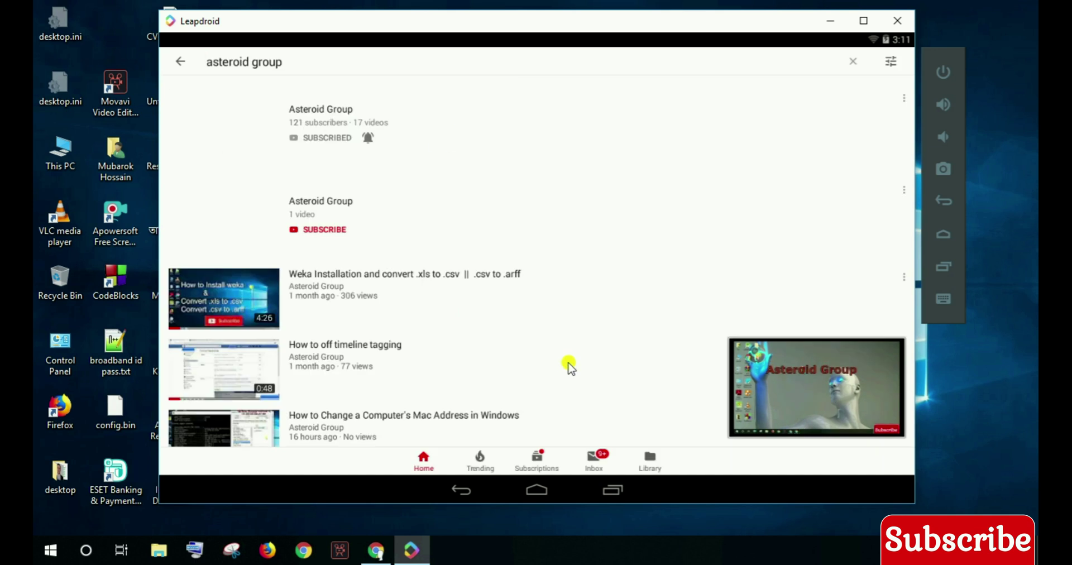
scroll(568, 335, down, 5)
- Go to the Android home screen via recent apps and launch imo
click(613, 487)
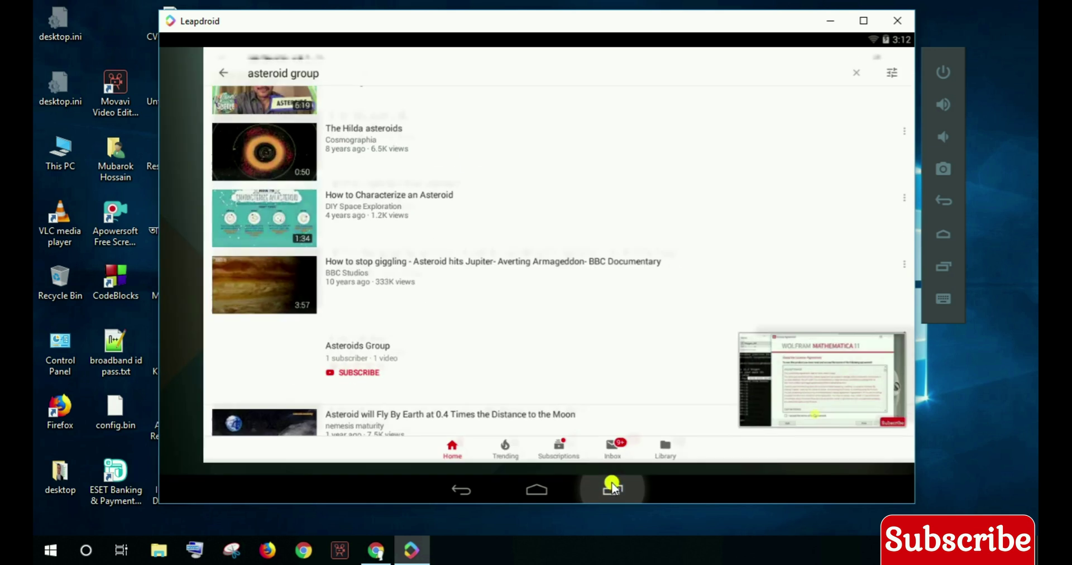
click(595, 383)
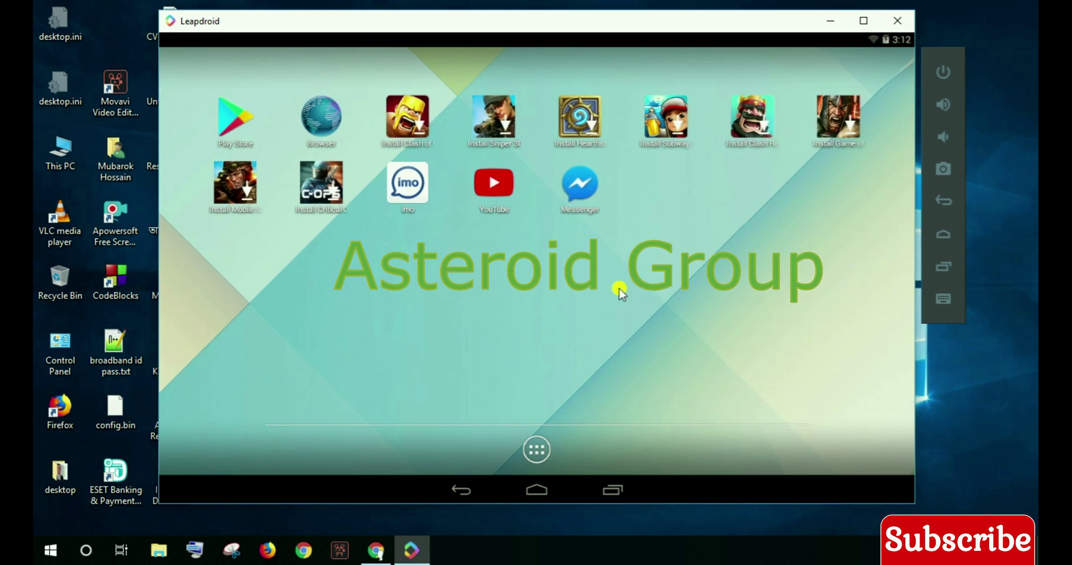
click(412, 192)
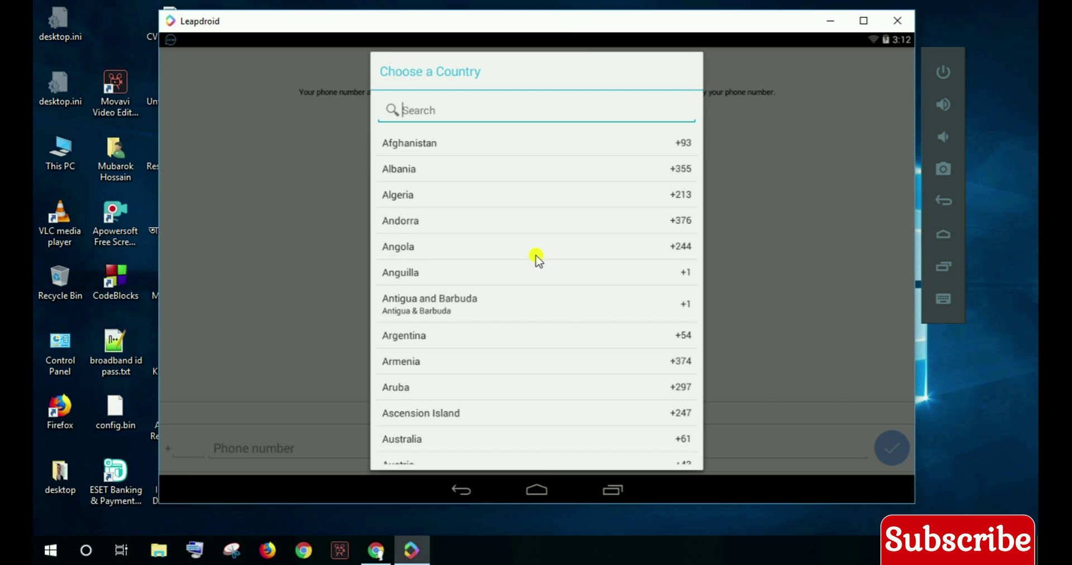
- Verify imo with a Bangladesh (+880) phone number and the SMS code, then show recent apps
text(ba)
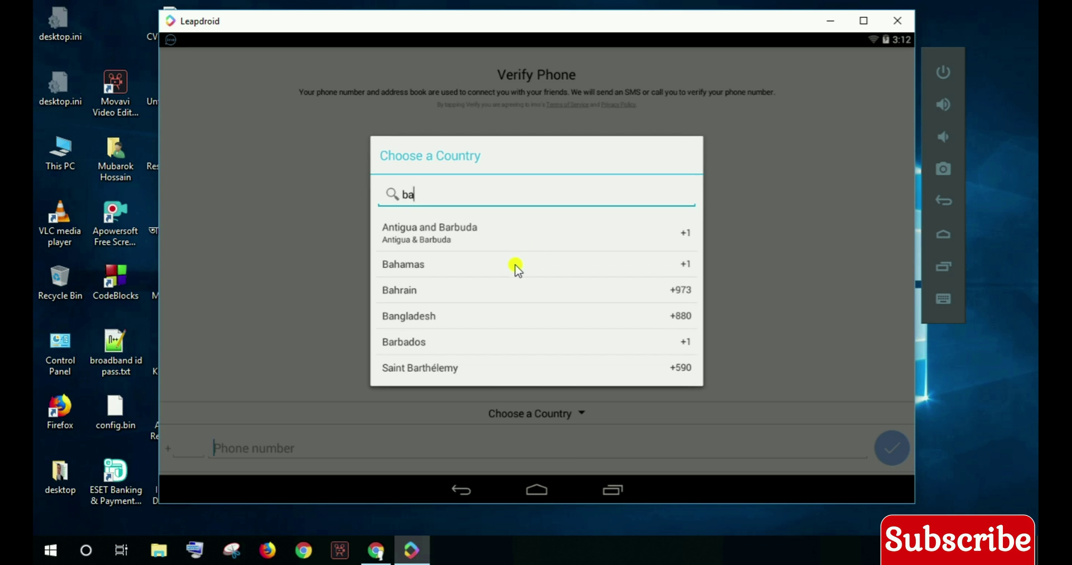
click(489, 324)
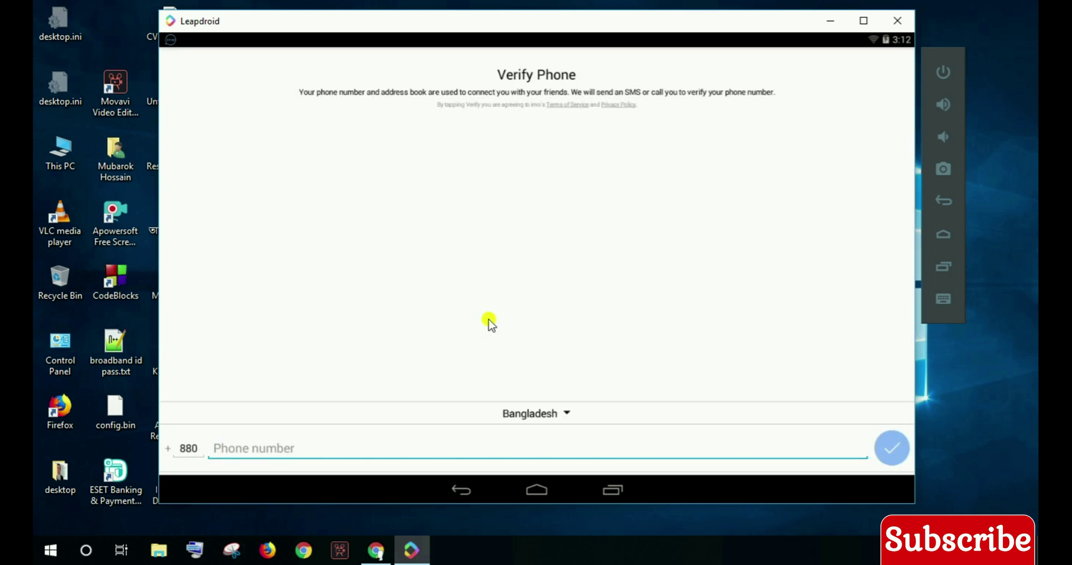
text(151)
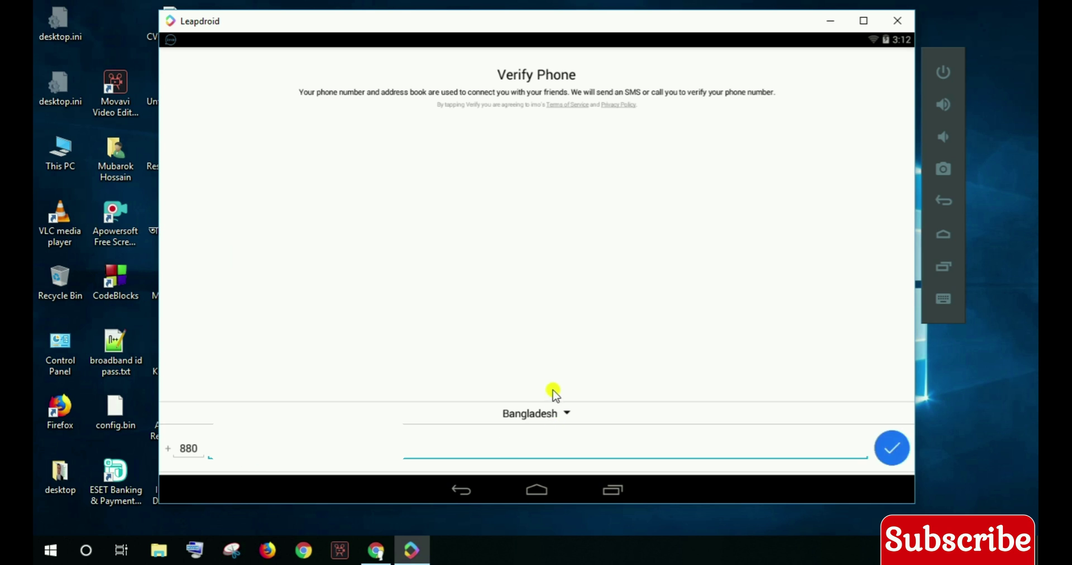
click(882, 450)
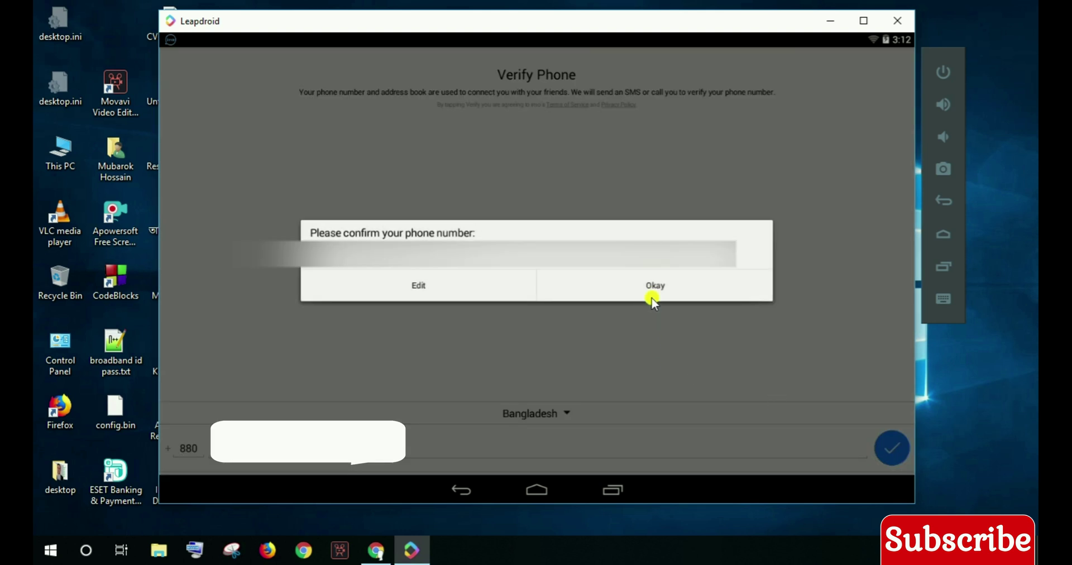
click(652, 298)
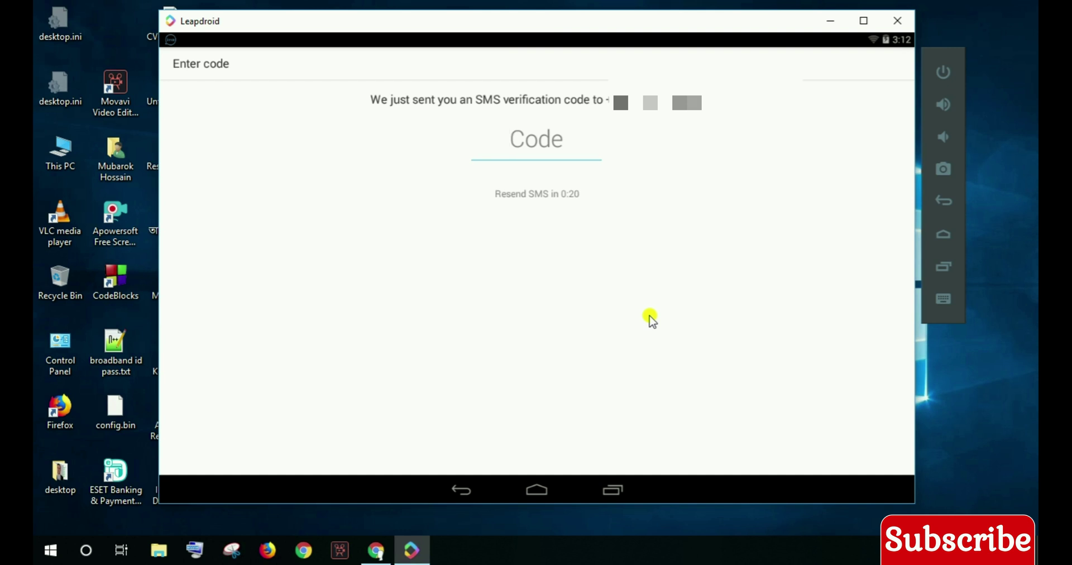
text(13)
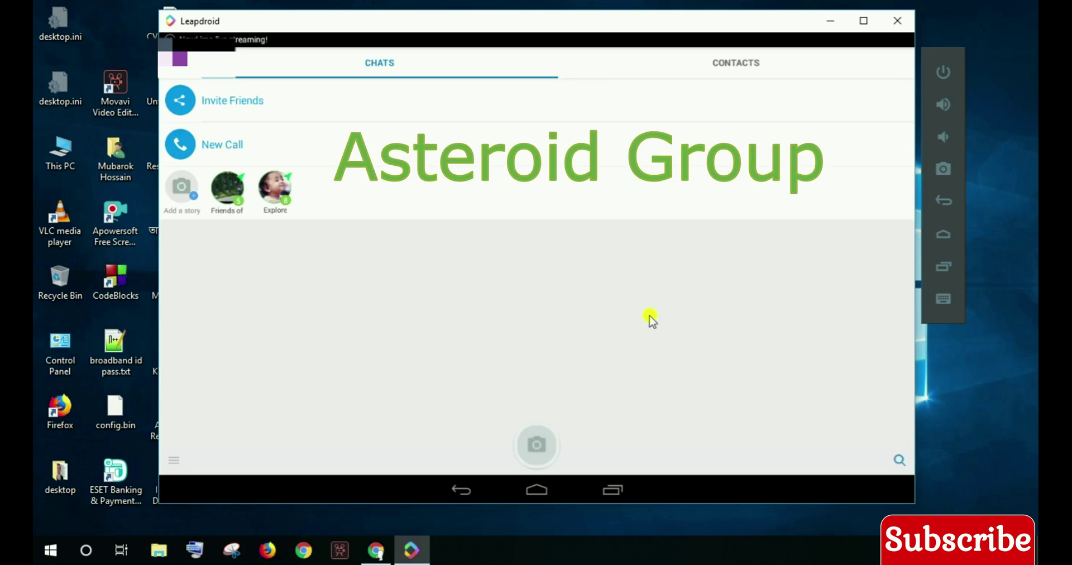
click(612, 489)
- Return to the home screen and open YouTube from the app drawer
click(665, 370)
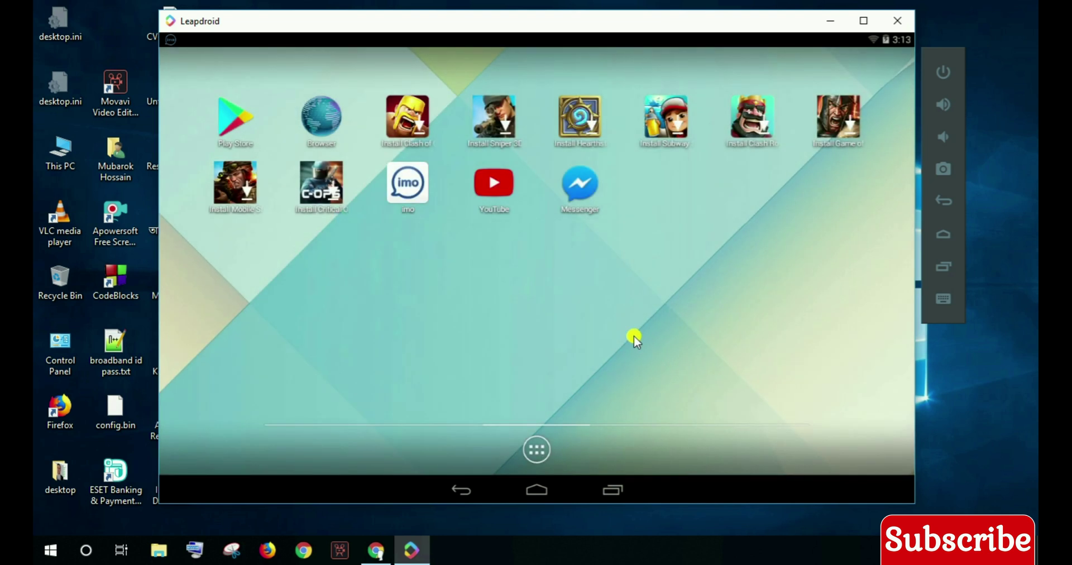
drag(541, 331, 557, 466)
click(461, 490)
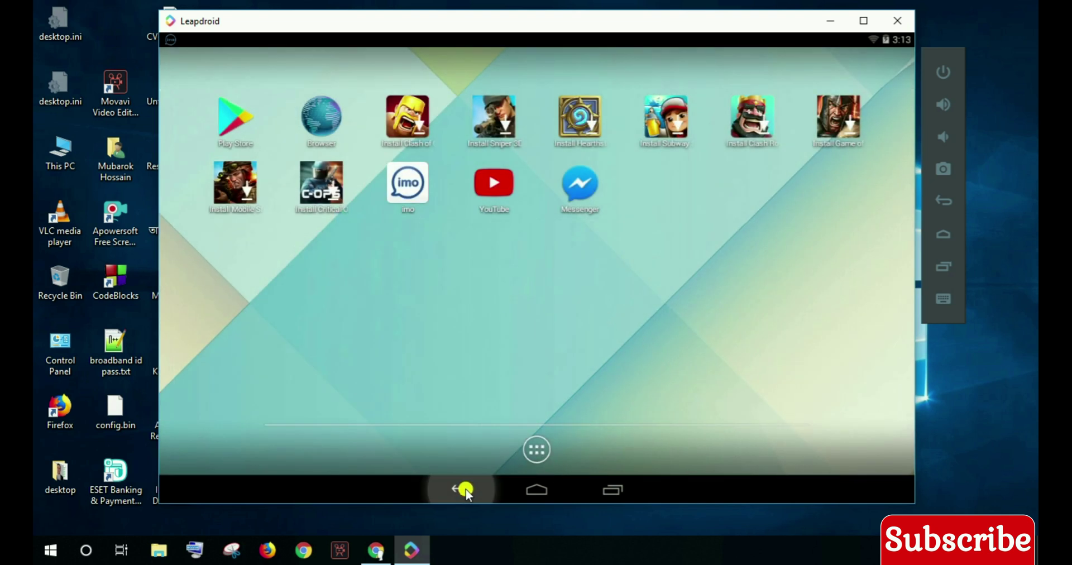
click(522, 490)
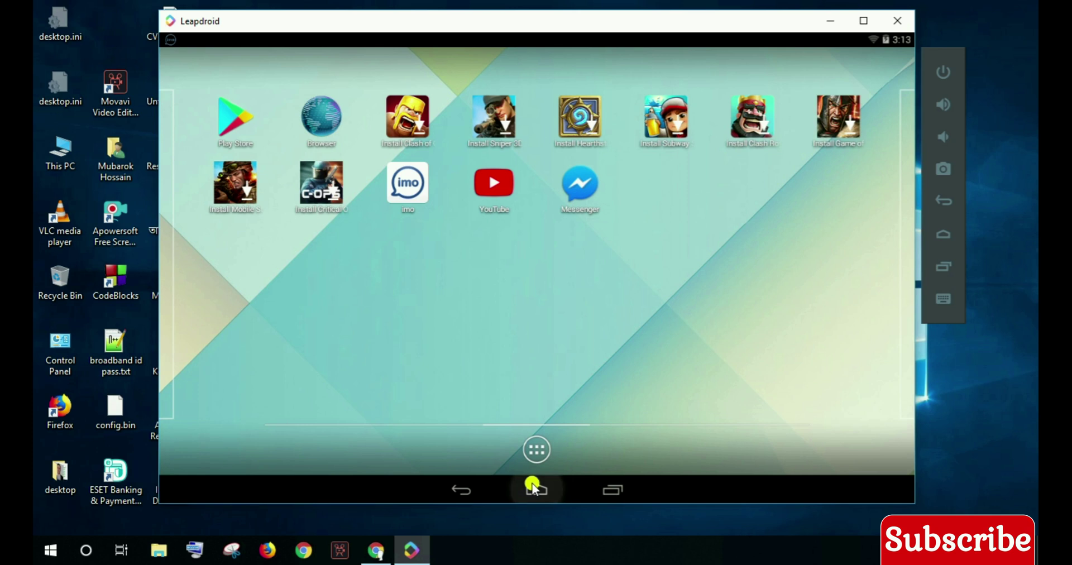
click(539, 449)
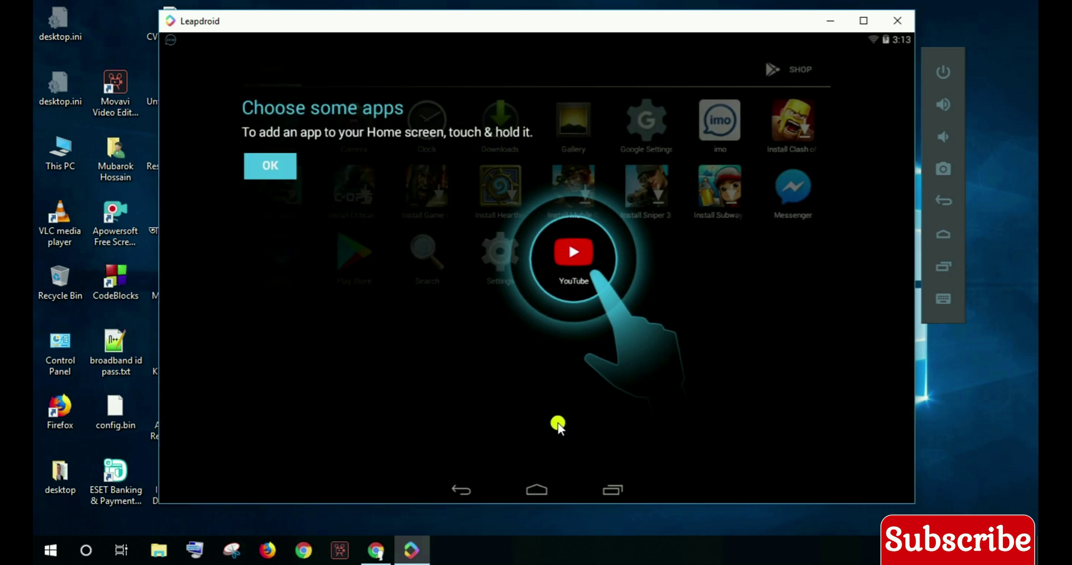
click(569, 289)
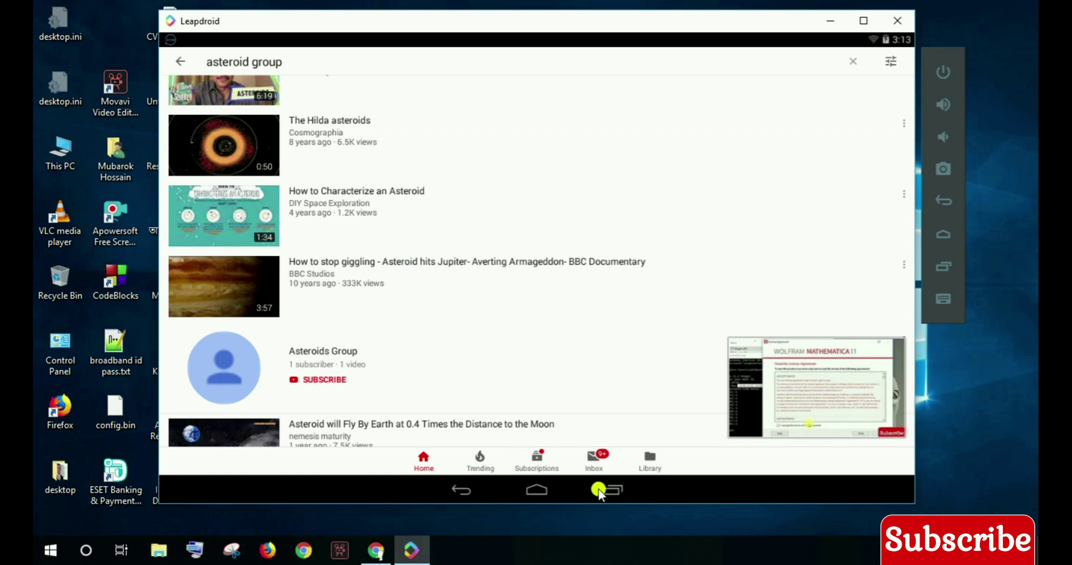
- Go back home, reopen the app drawer and dismiss its tutorial overlay
click(599, 494)
click(602, 387)
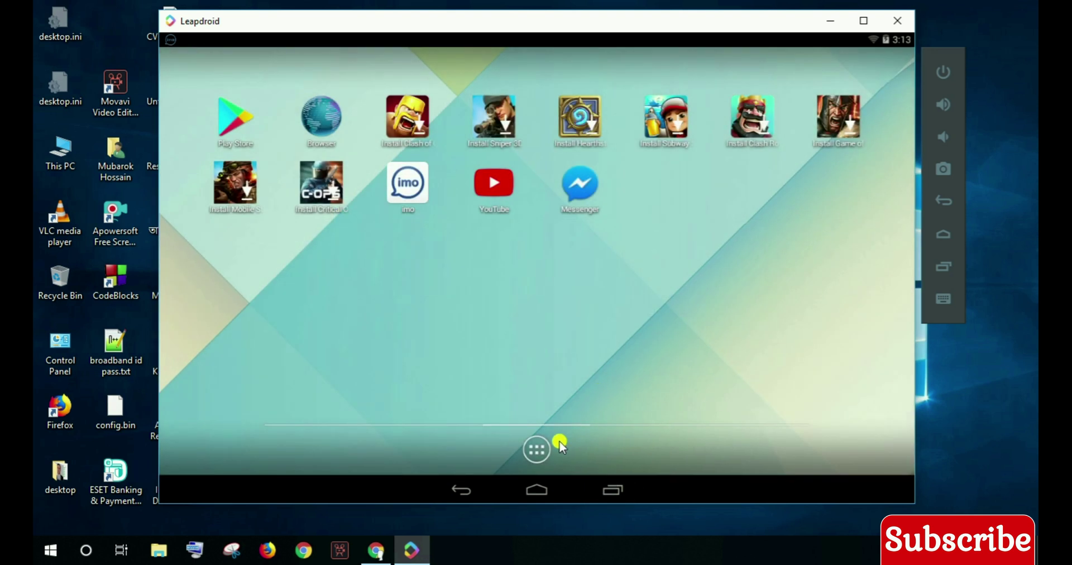
click(536, 450)
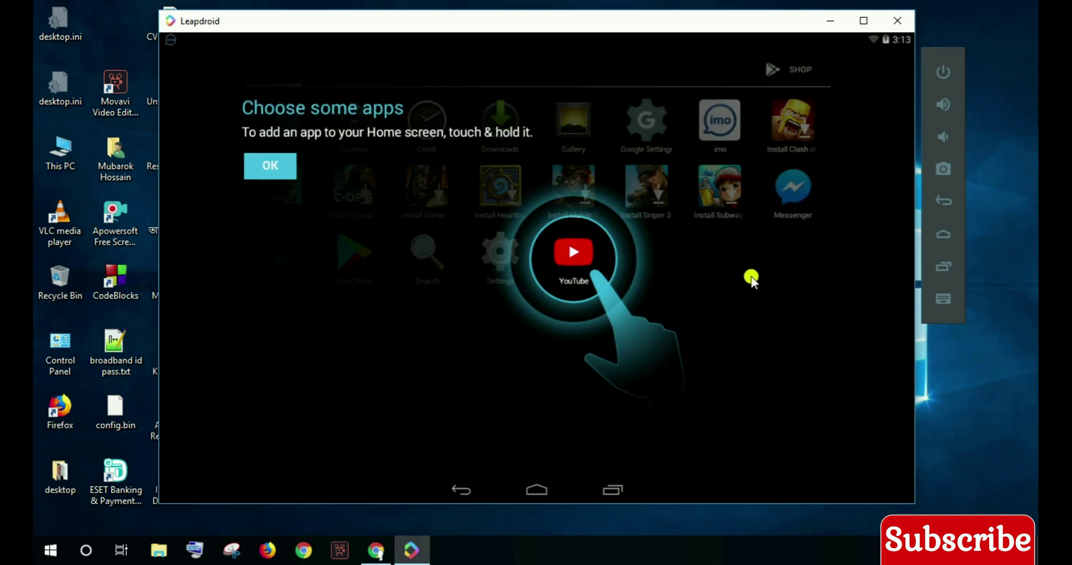
click(267, 167)
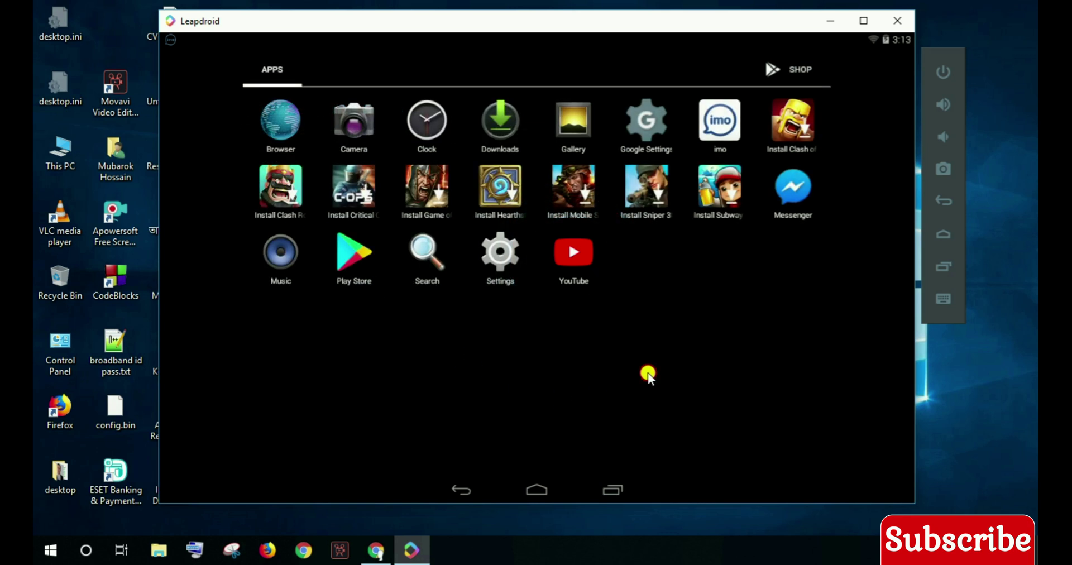